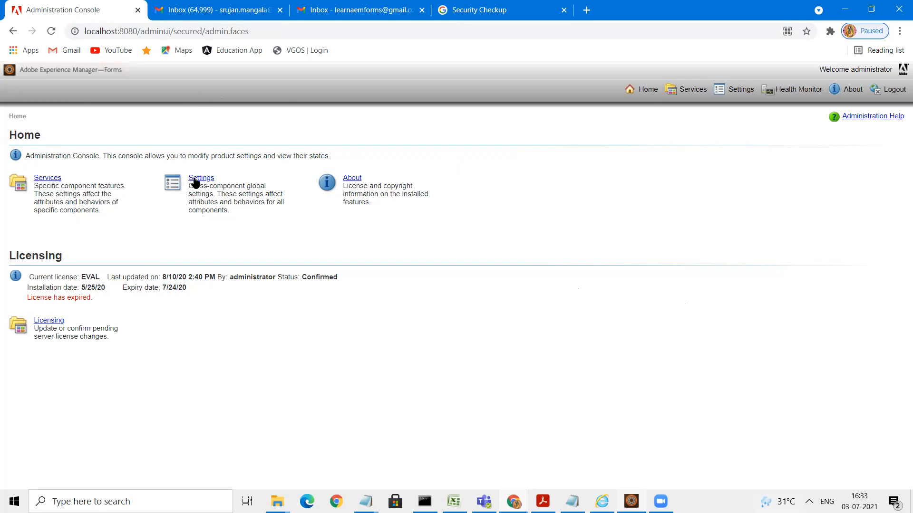
- Open the Core Configurations page of the core system settings and examine the location of the temp directory
key("ctrl+a")
left_click(611, 211)
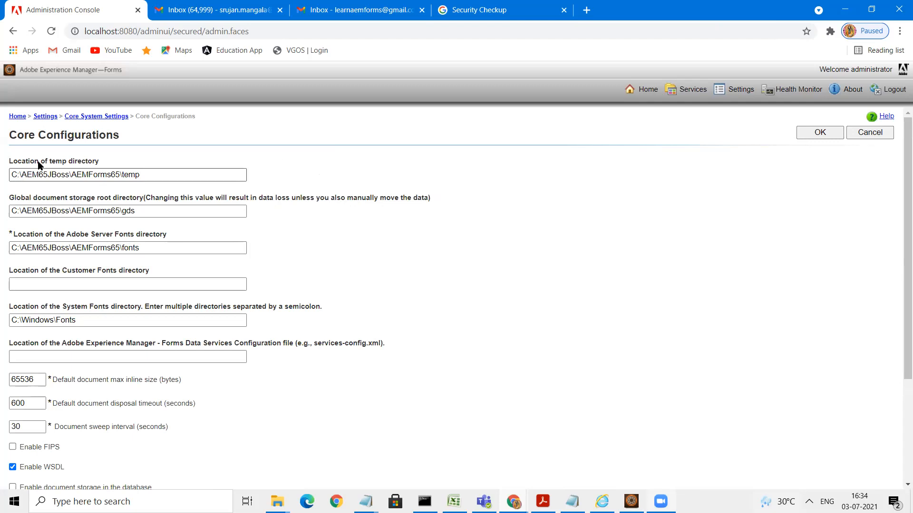
left_click_drag(41, 161, 101, 162)
left_click(120, 164)
left_click(141, 174)
left_click_drag(141, 174, 123, 176)
left_click(241, 175)
left_click_drag(241, 175, 1, 182)
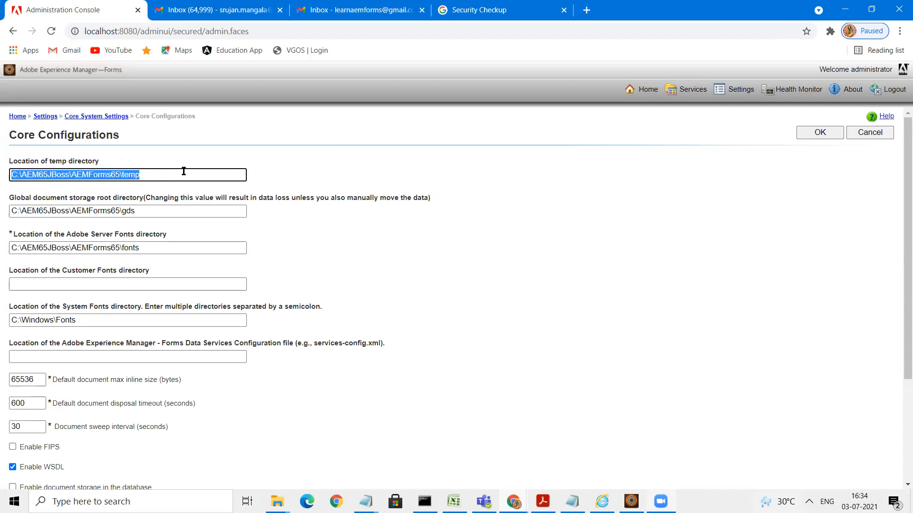
left_click(154, 175)
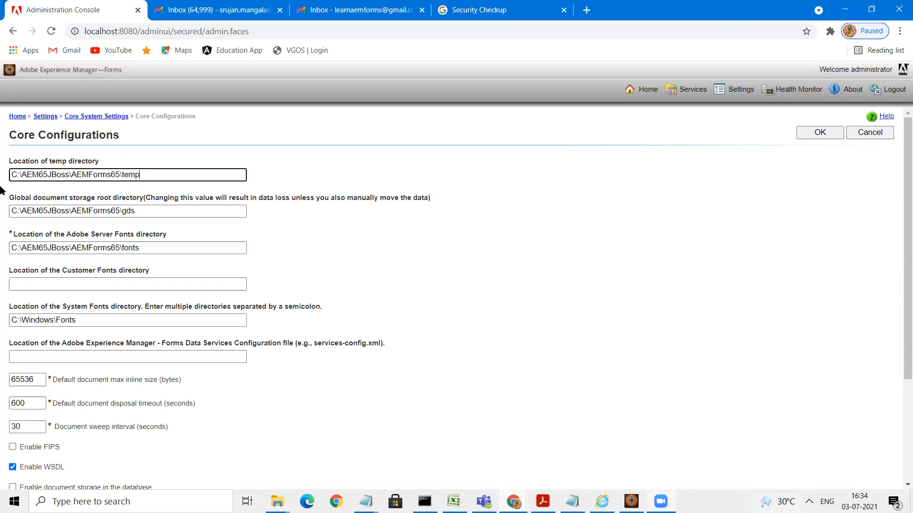
key("ctrl+a")
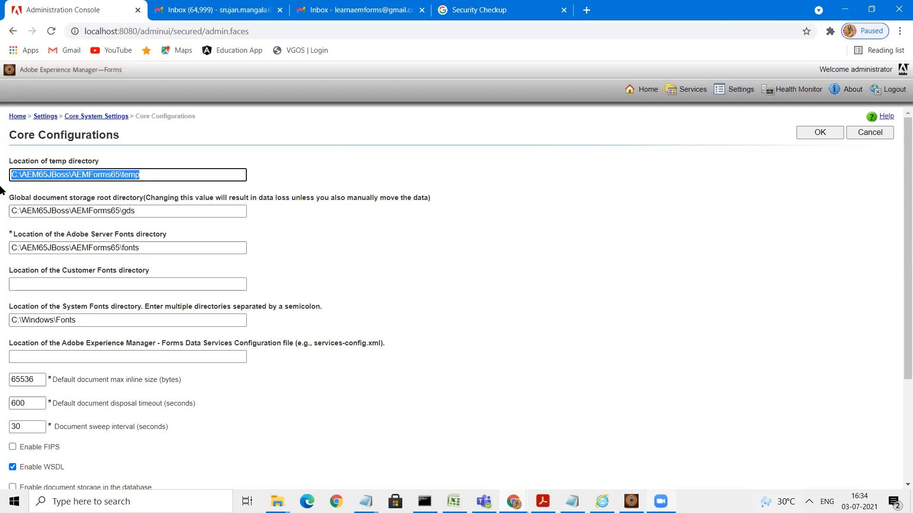
- Examine the parts of the global document storage root directory path, including its gds folder
left_click_drag(147, 211, 122, 211)
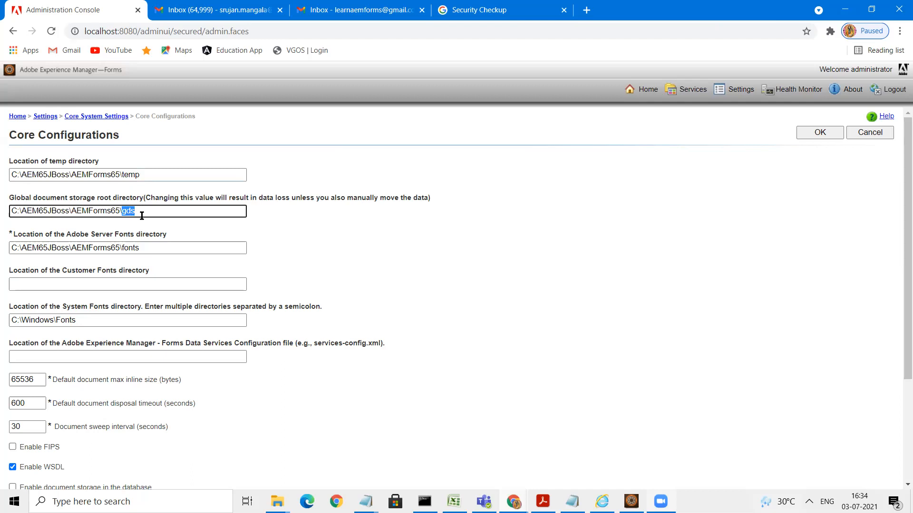
left_click(142, 215)
left_click_drag(125, 209, 11, 210)
left_click(142, 210)
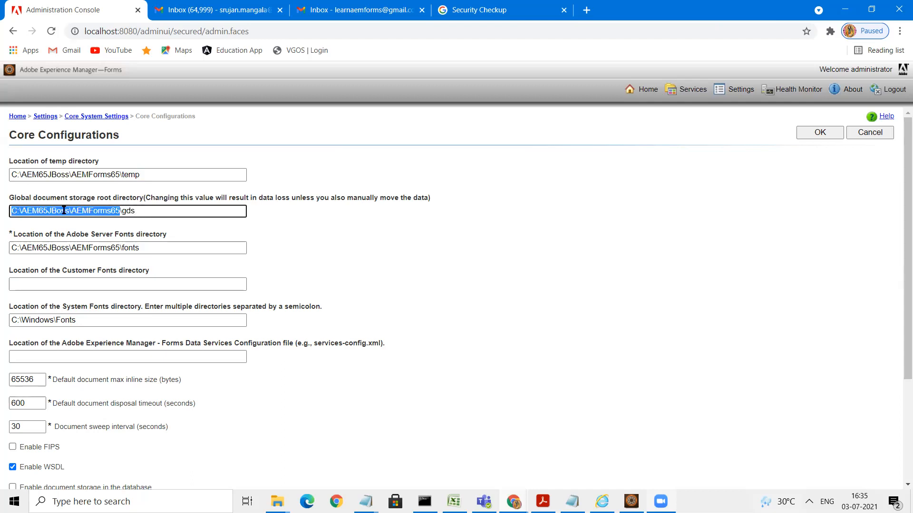
left_click_drag(69, 210, 142, 211)
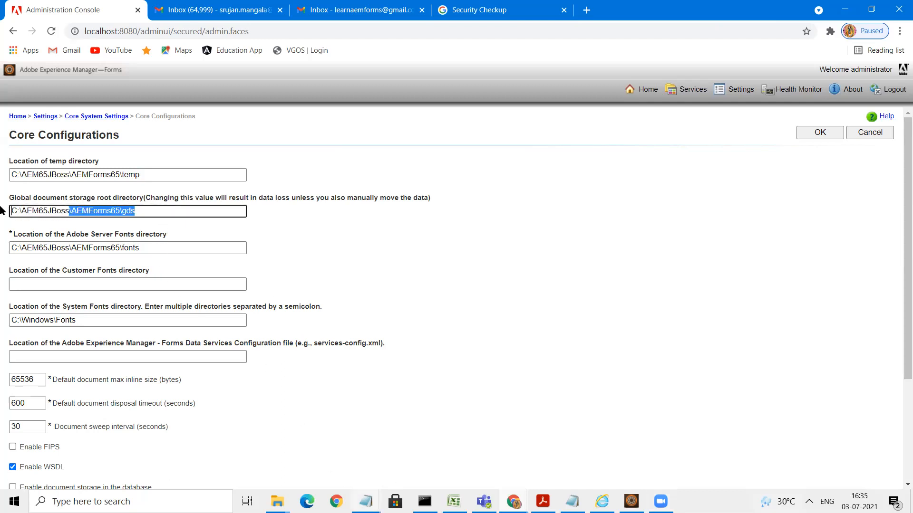
- Copy the global document storage root directory path and open that folder in a maximized File Explorer window
left_click(171, 210)
key("ctrl+a")
key("ctrl+c")
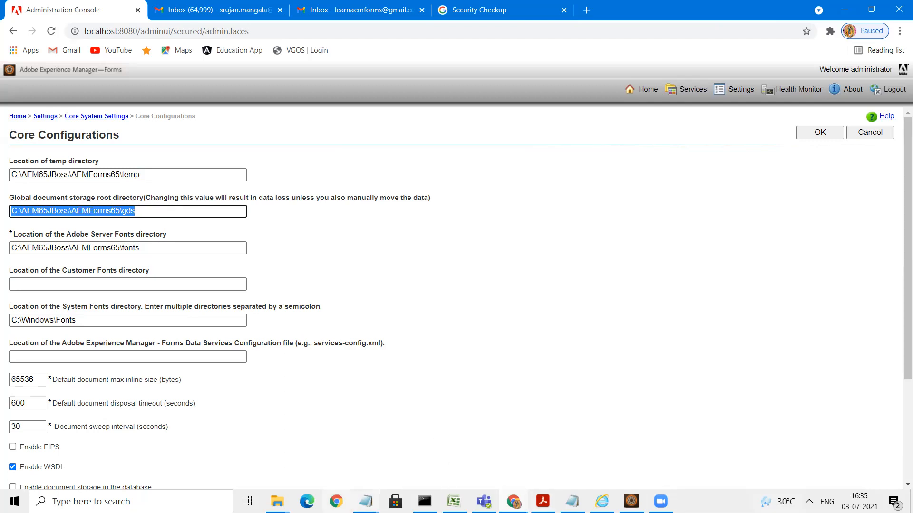
mouse_move(277, 501)
left_click(281, 449)
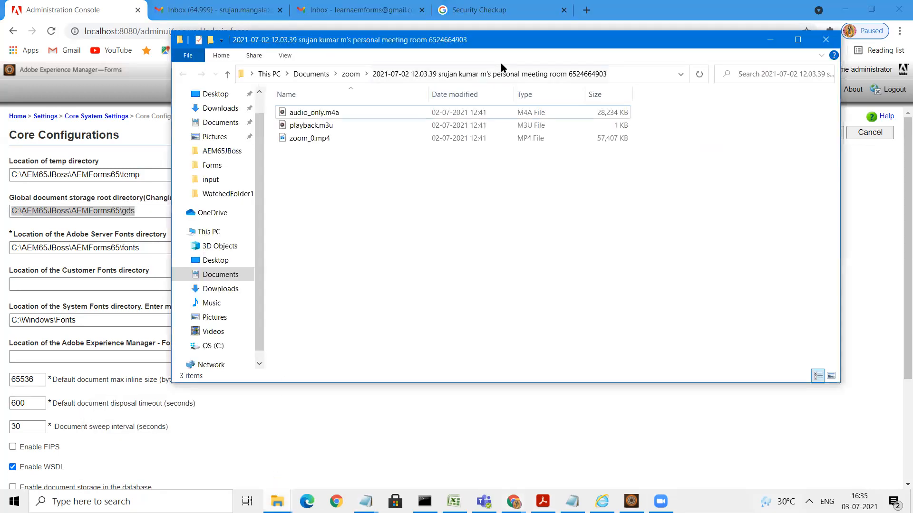
left_click(633, 76)
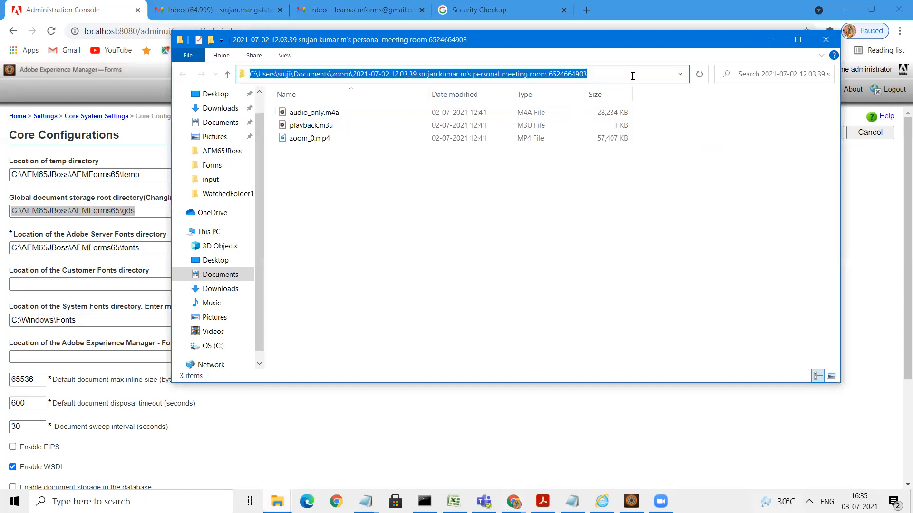
key("ctrl+v")
key("Return")
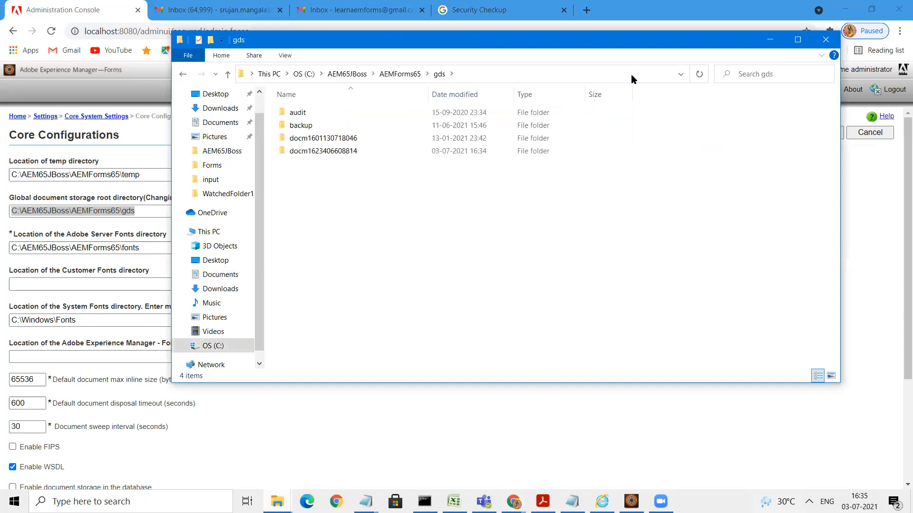
left_click(798, 39)
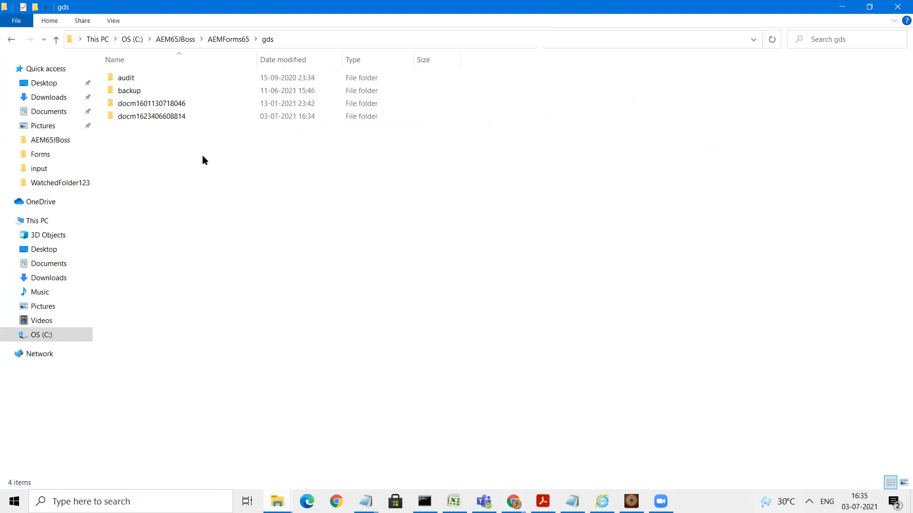
left_click(311, 38)
left_click(311, 38)
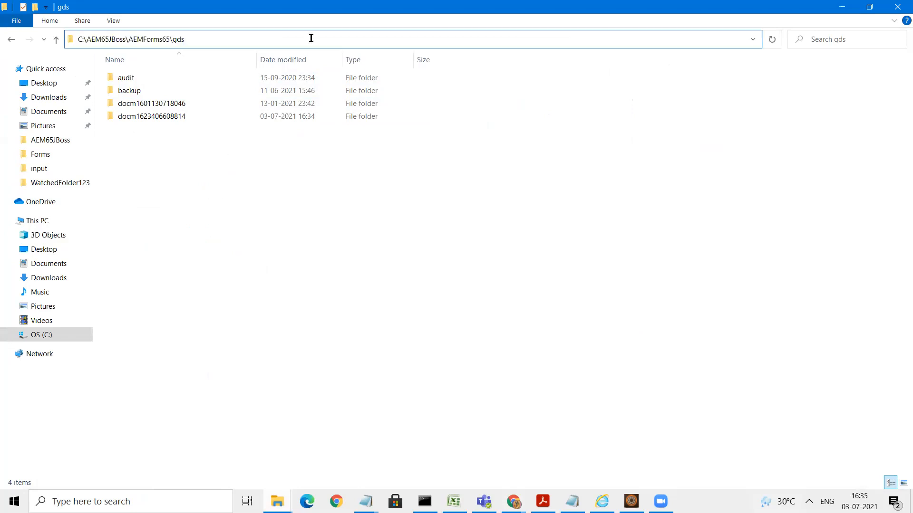
- Switch back to the Administration Console in Chrome and review the gds folder name and full storage root path
key("alt+Tab")
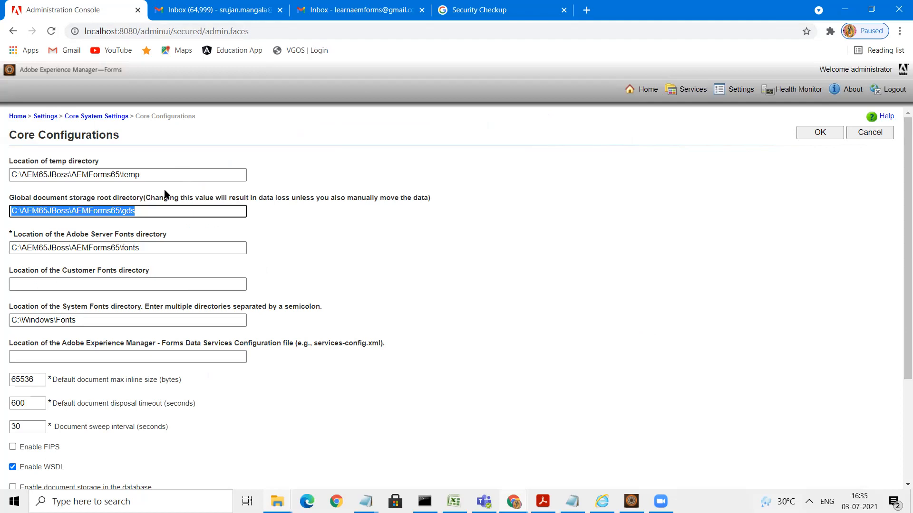
left_click(161, 212)
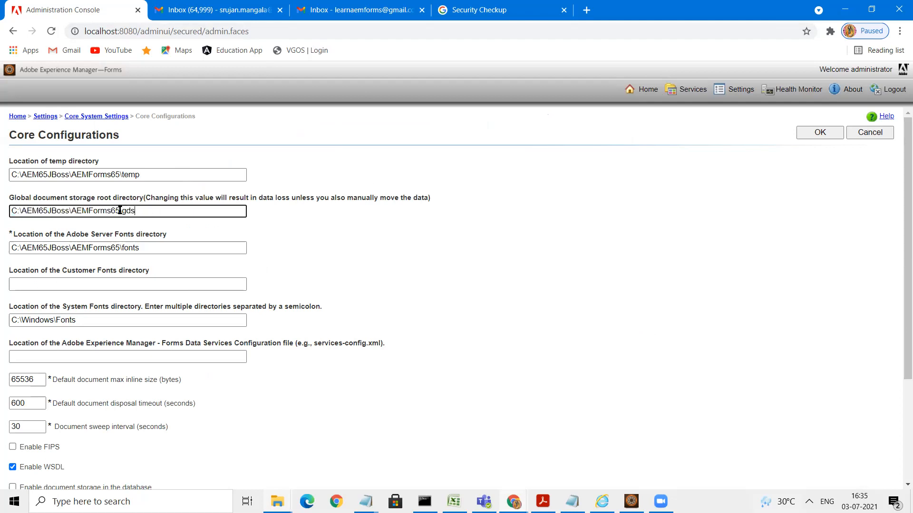
left_click_drag(122, 213, 145, 214)
left_click_drag(119, 212, 168, 211)
left_click(167, 211)
double_click(154, 212)
left_click(154, 212)
left_click_drag(154, 214, 2, 214)
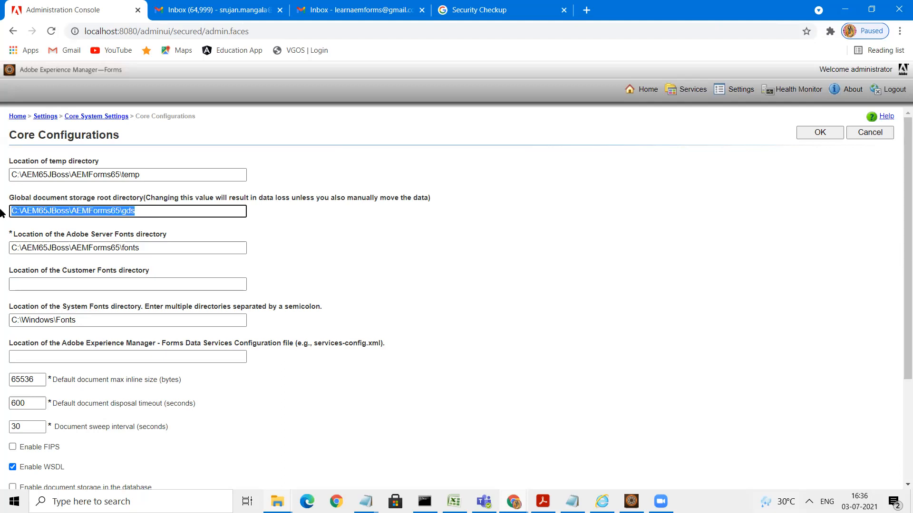
- Examine the location settings for the Adobe Server Fonts directory and the Customer Fonts directory
left_click_drag(164, 246, 3, 258)
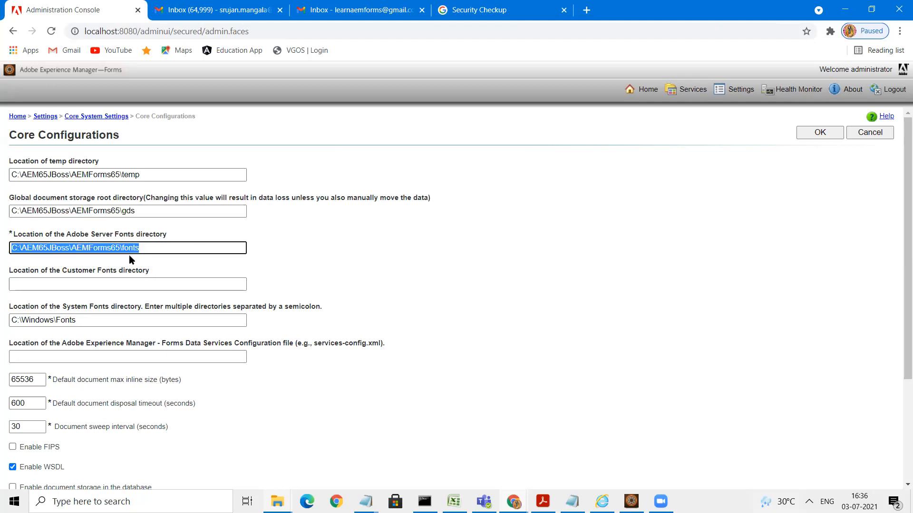
left_click(166, 251)
scroll(517, 292, "down", 1)
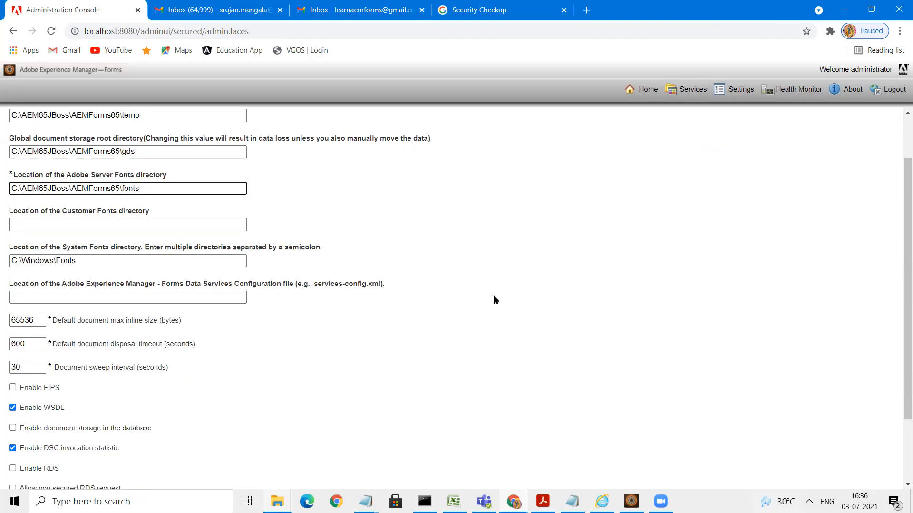
left_click(106, 226)
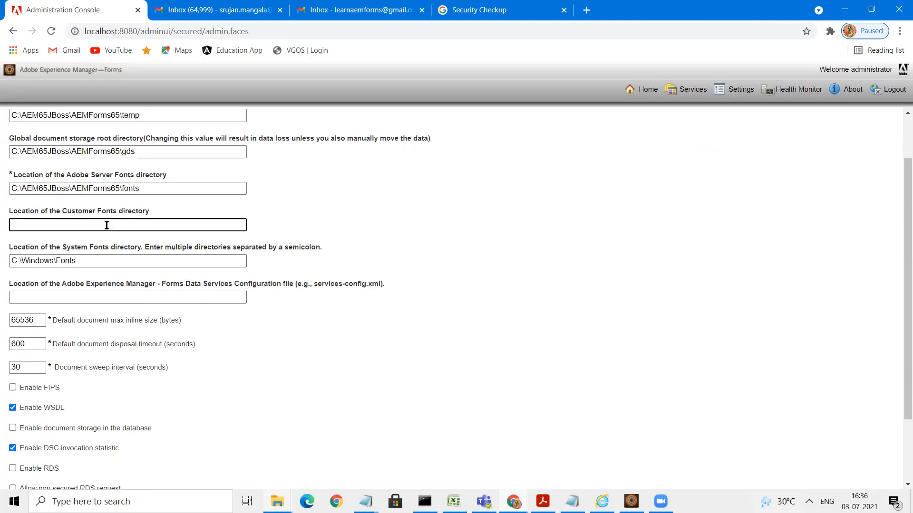
left_click_drag(232, 188, 3, 175)
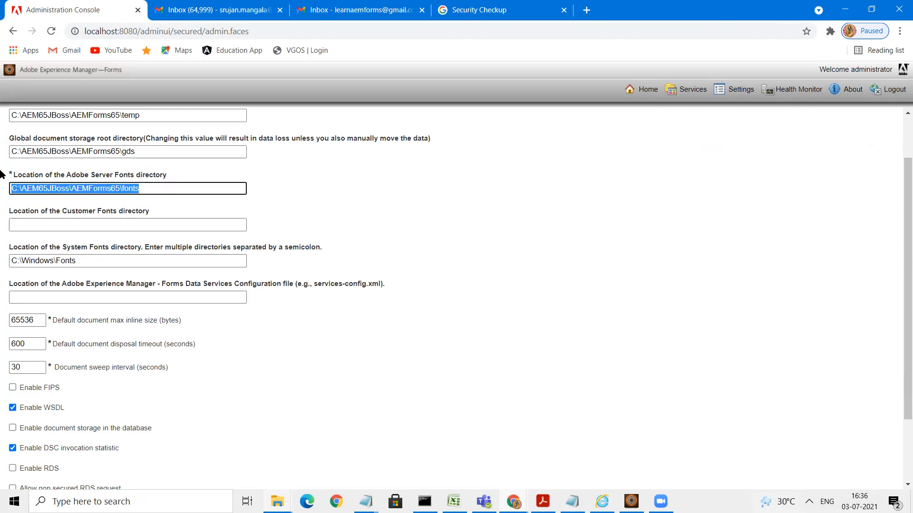
left_click(110, 222)
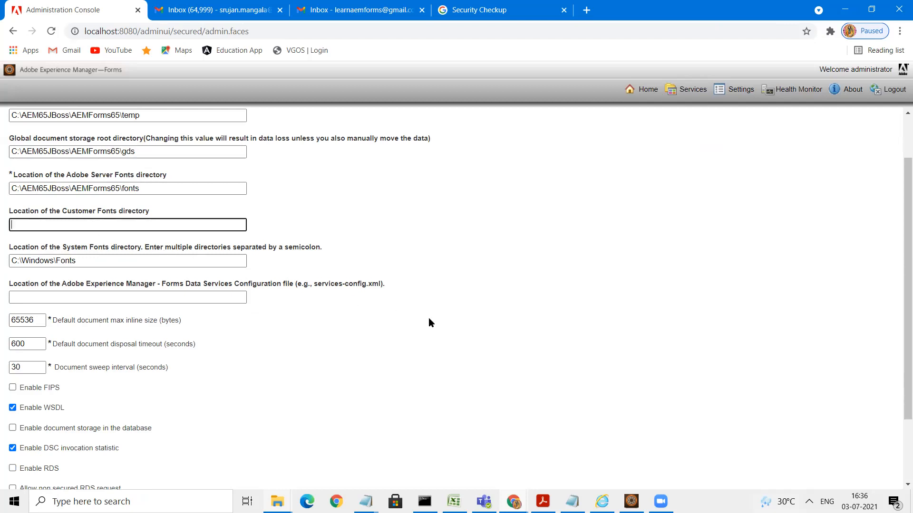
scroll(429, 318, "down", 1)
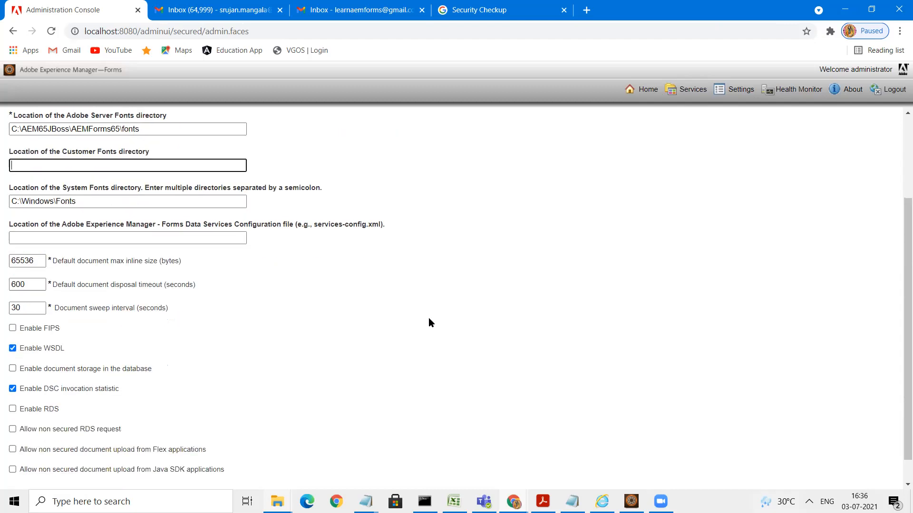
scroll(332, 355, "down", 1)
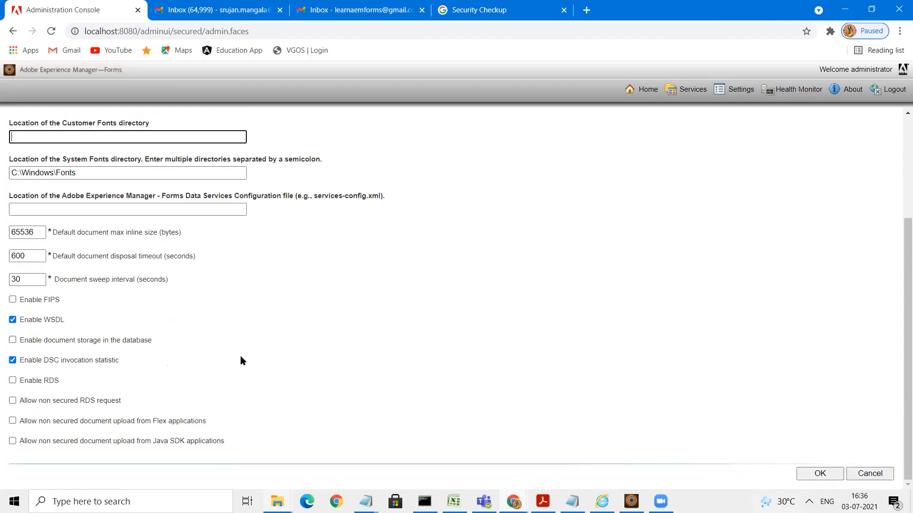
double_click(18, 238)
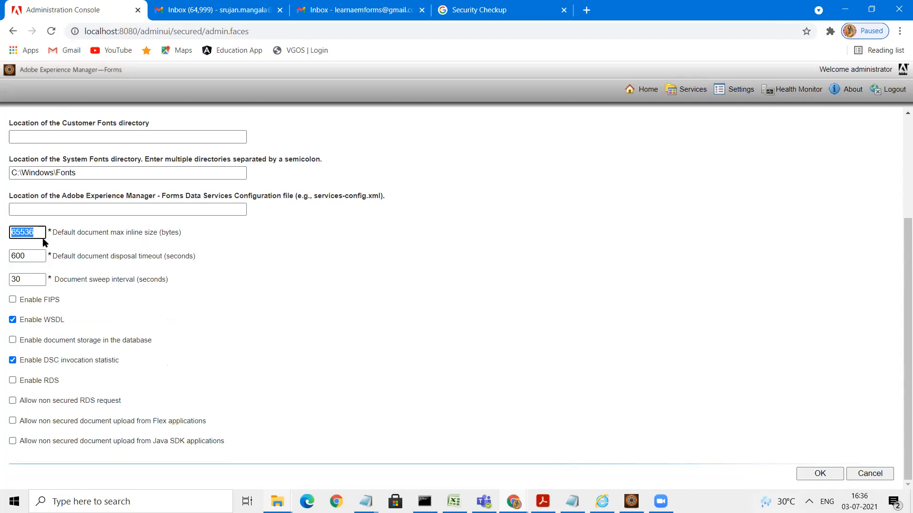
left_click_drag(40, 233, 1, 242)
left_click(39, 235)
left_click_drag(41, 233, 1, 238)
type("99999999")
key("ctrl+z")
type("9999999999")
key("ctrl+z")
left_click(93, 245)
- Examine the default document disposal timeout and the document sweep interval
left_click_drag(36, 262, 3, 264)
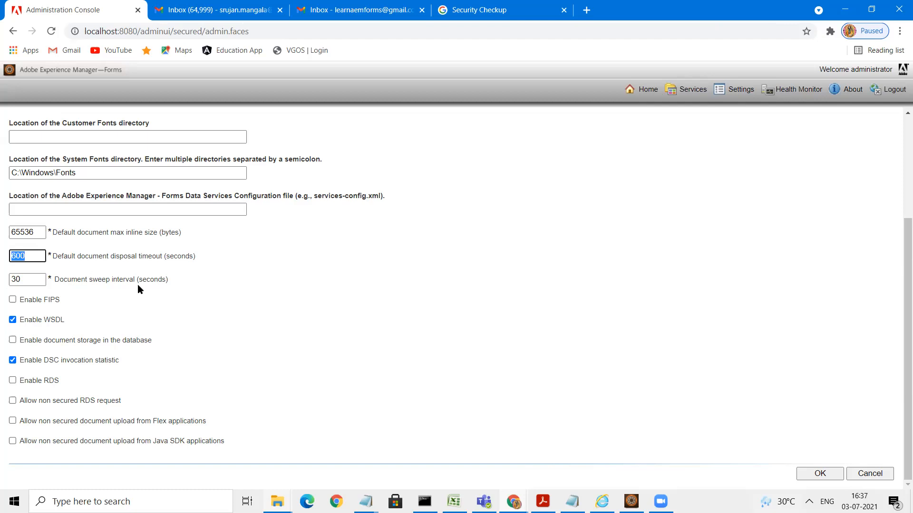
left_click(40, 255)
left_click_drag(40, 255, 1, 255)
left_click(38, 280)
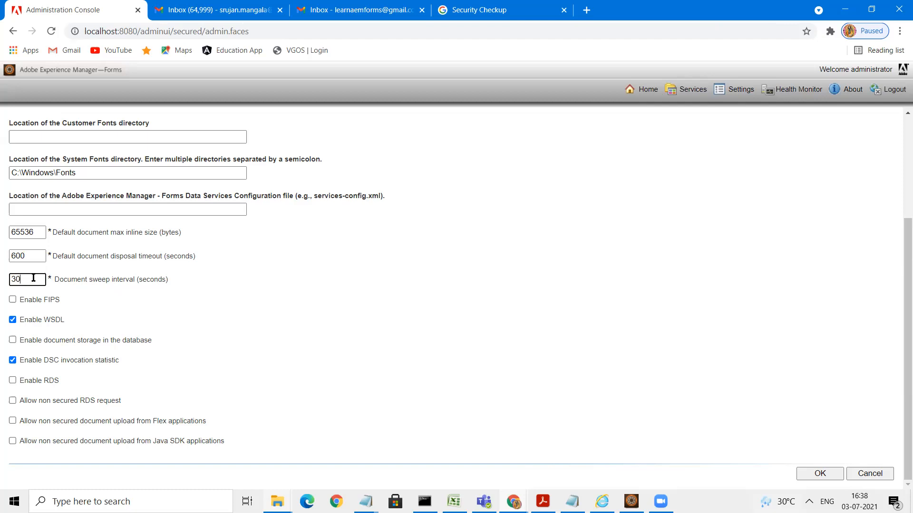
left_click_drag(33, 278, 0, 275)
left_click(35, 281)
left_click_drag(35, 279, 2, 279)
- Turn the Enable WSDL option off and back on
left_click(11, 320)
left_click(11, 320)
- Return to the global document storage root directory setting and re-examine its path
scroll(122, 317, "up", 3)
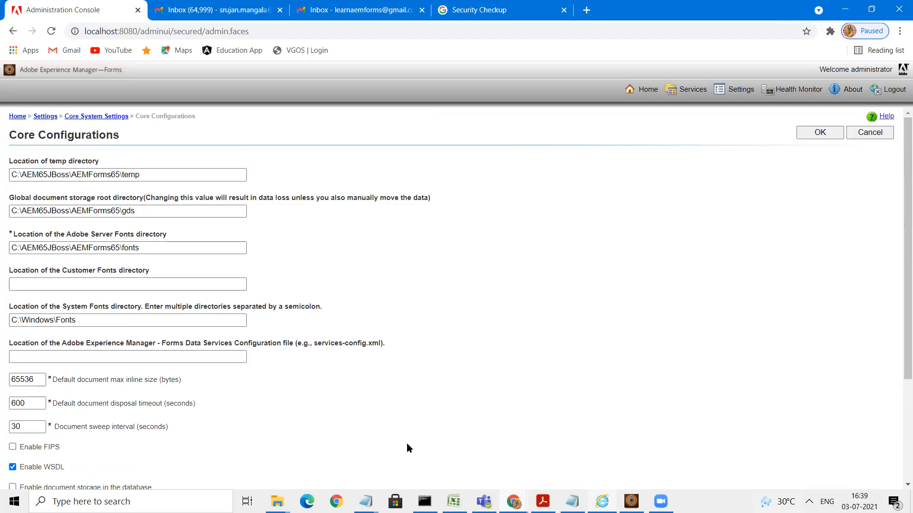
left_click(134, 211)
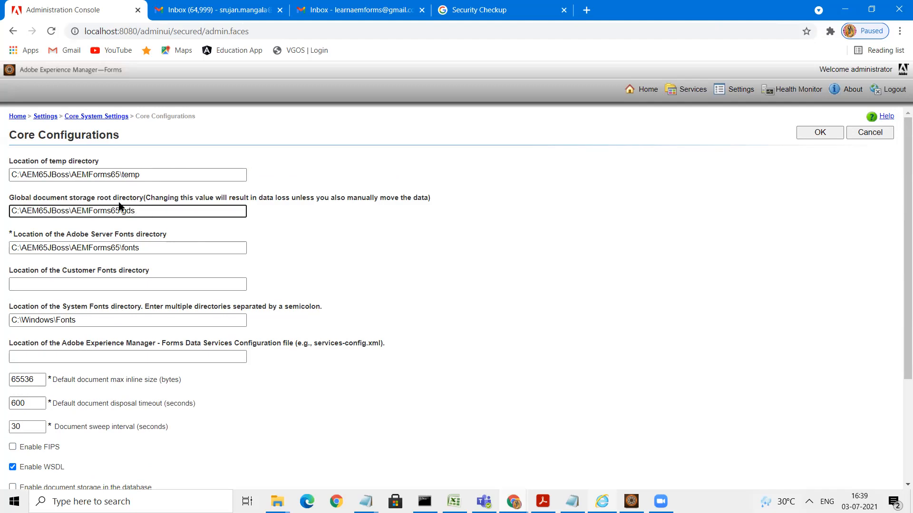
left_click_drag(122, 211, 174, 208)
left_click(180, 208)
key("ctrl+a")
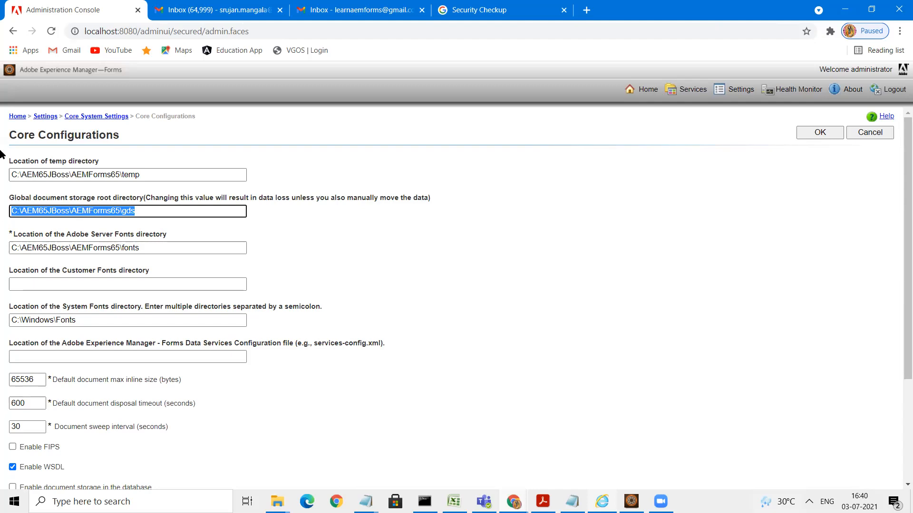
left_click(166, 213)
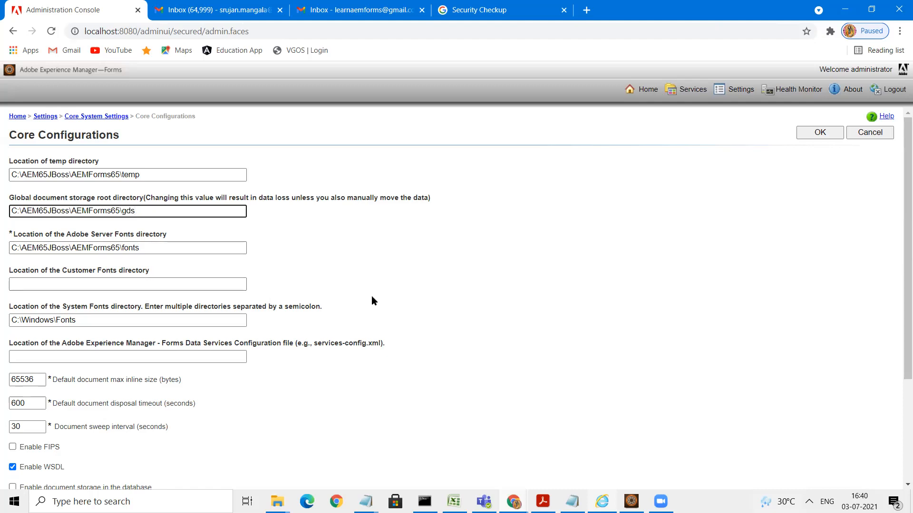
- View the Backup Settings page with its safe backup mode option, then return to the core system settings
left_click(405, 239)
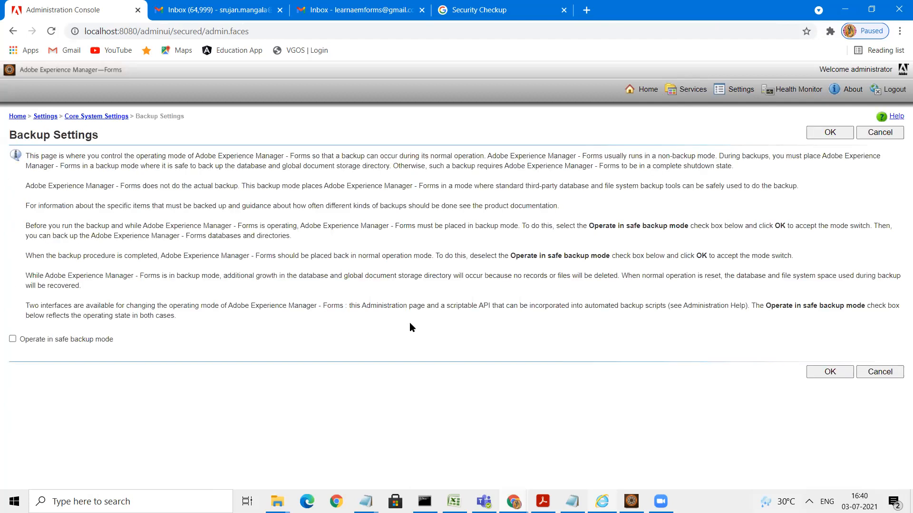
left_click(98, 118)
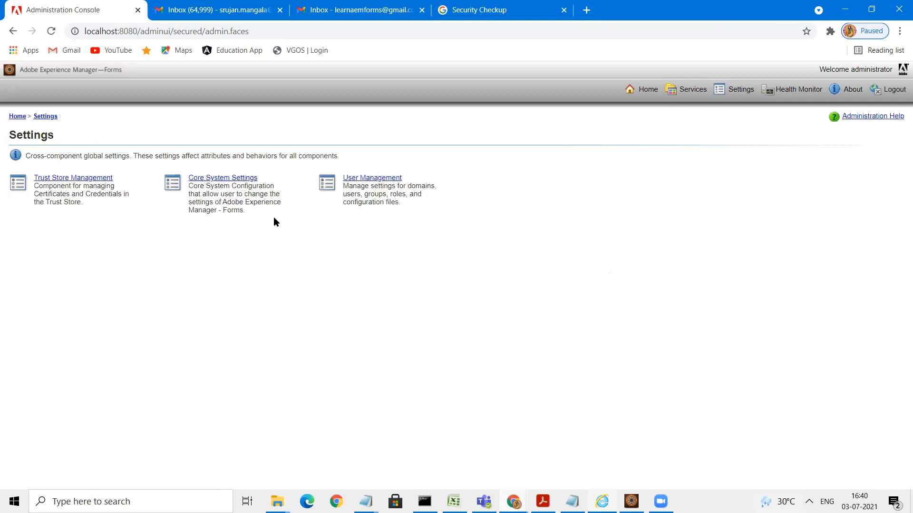
- Open Trust Store Management and look through its Local Credentials and Certificates pages, returning to the overview
left_click(87, 179)
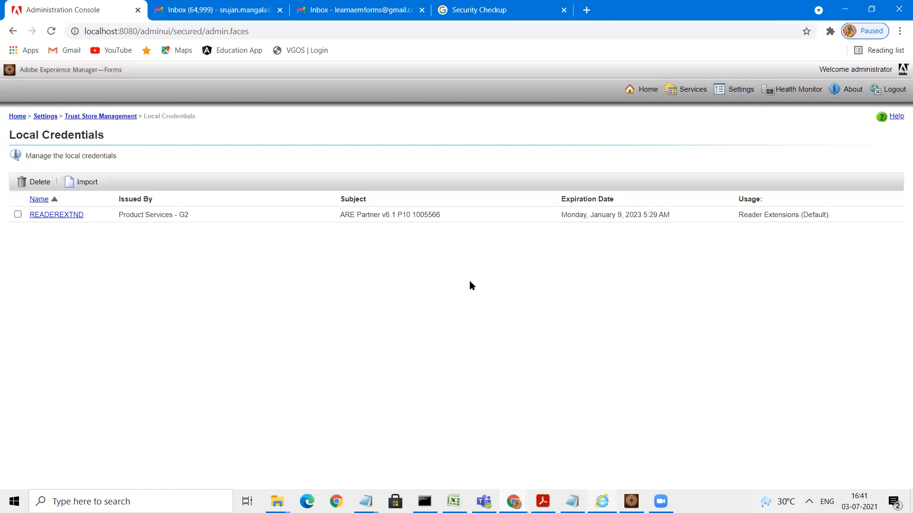
left_click(13, 31)
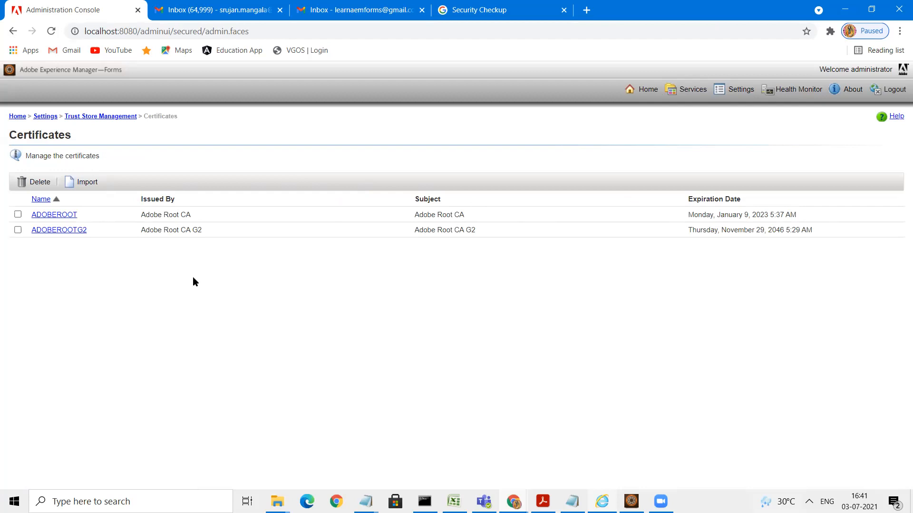
left_click(13, 31)
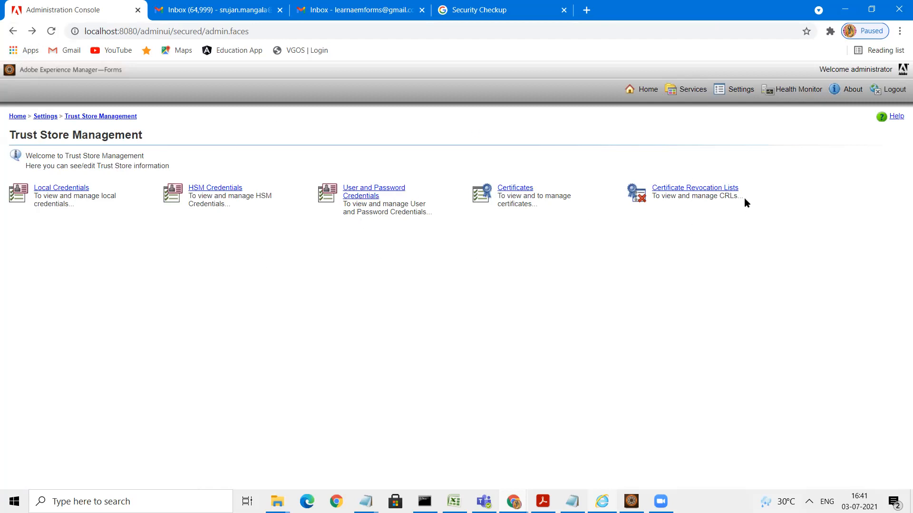
- Review the Local Credentials and Certificates areas of the trust store again, then return to the Settings overview
double_click(537, 188)
left_click_drag(93, 188, 34, 188)
left_click(185, 251)
left_click_drag(536, 188, 495, 189)
left_click(509, 233)
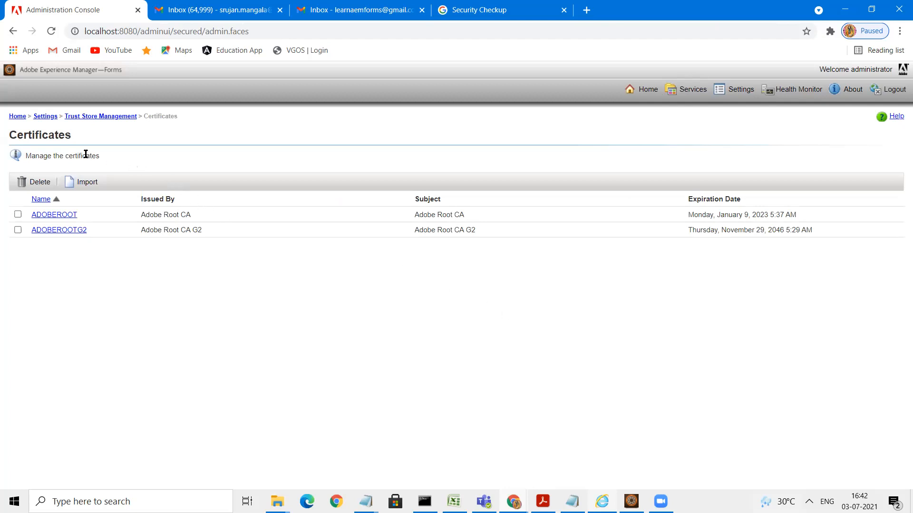
left_click(43, 118)
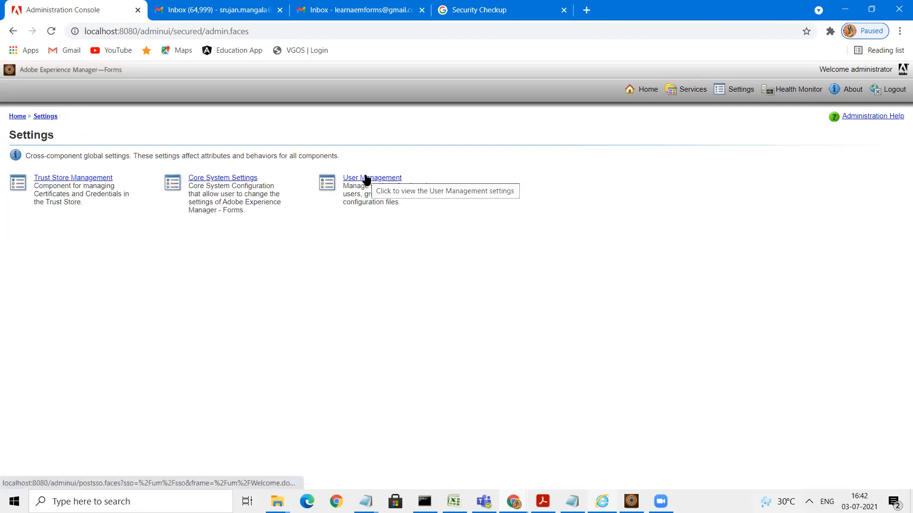
- Open Users and Groups in User Management and list the existing users across all domains
left_click(366, 179)
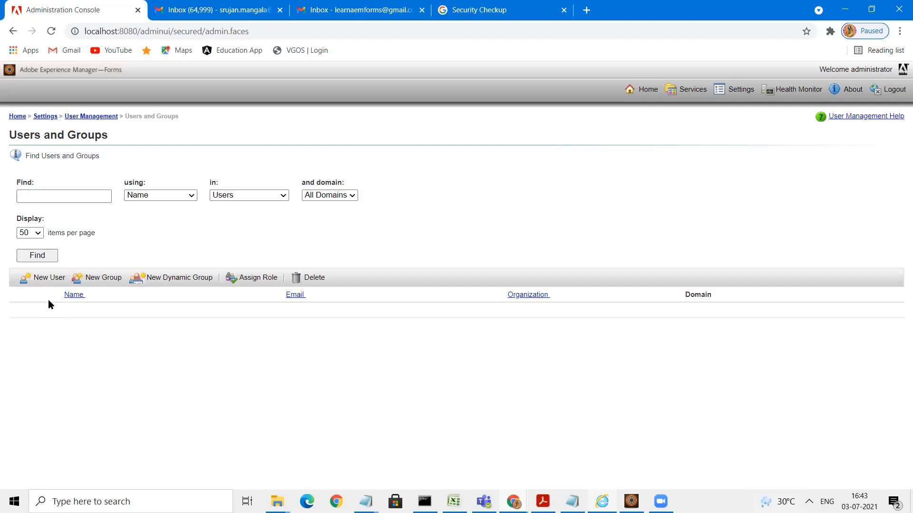
left_click(47, 256)
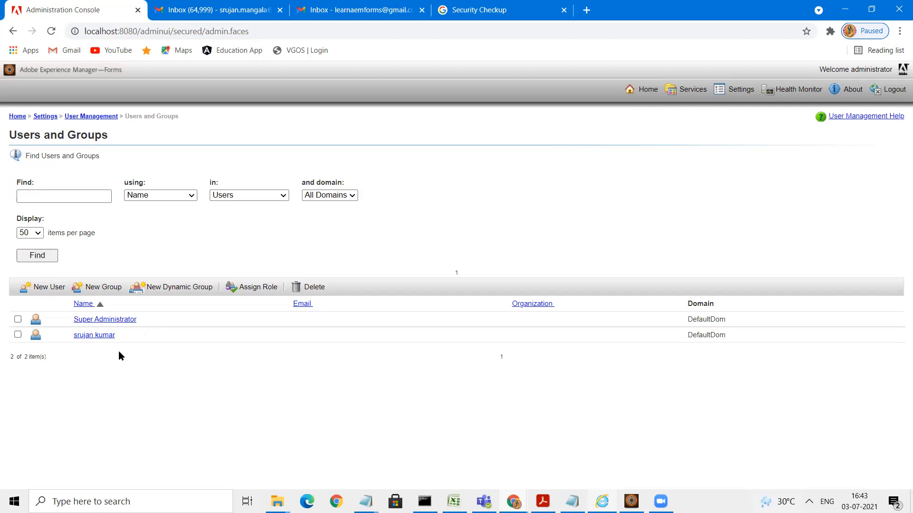
left_click_drag(138, 319, 72, 339)
left_click(203, 368)
left_click(247, 390)
- Start a new user with first name AEM, last name Training and common name Learning
left_click(51, 287)
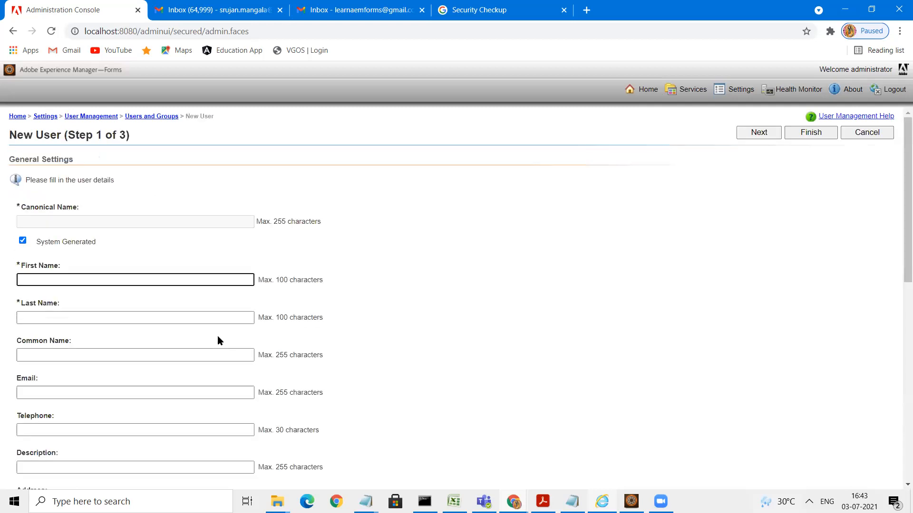
scroll(461, 369, "down", 8)
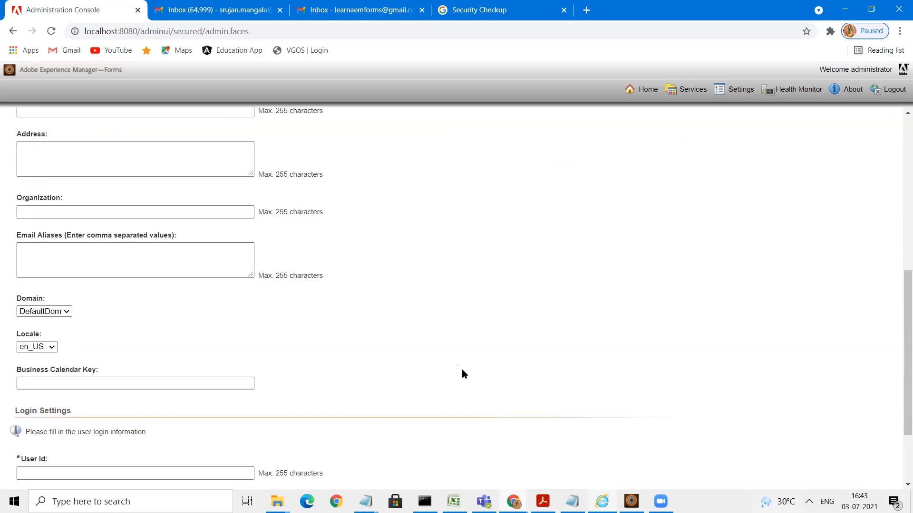
scroll(462, 368, "up", 8)
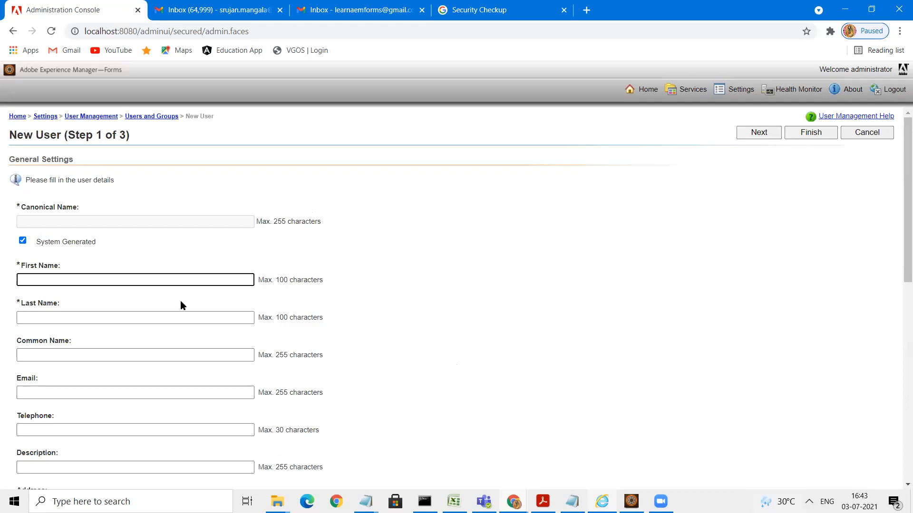
left_click(82, 281)
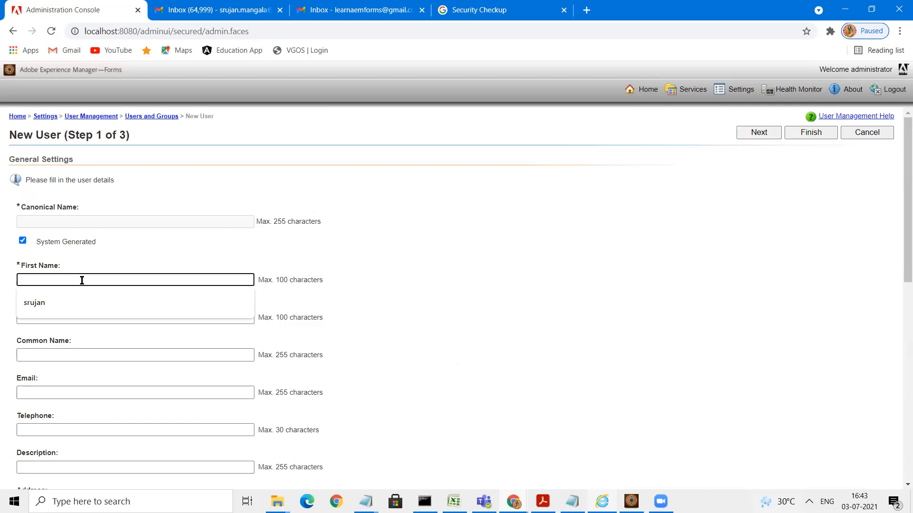
type("AEM")
key("Tab")
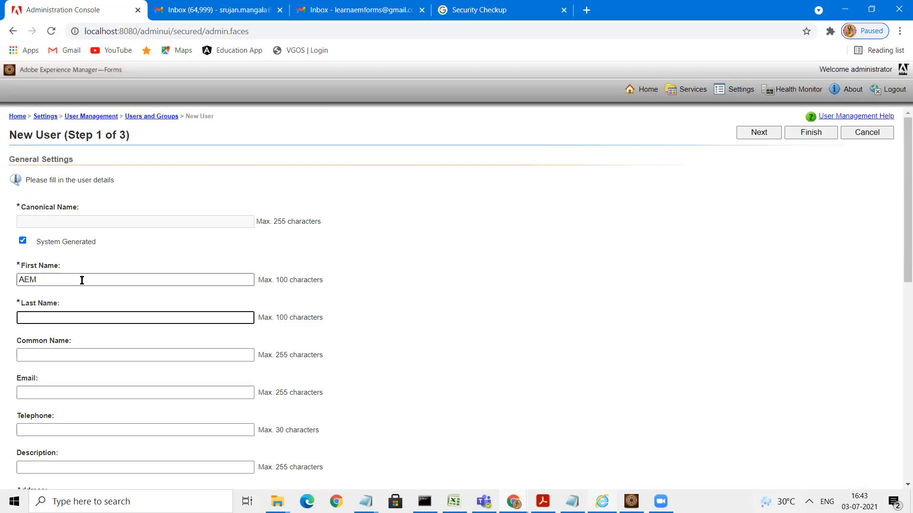
type("Training")
key("Tab")
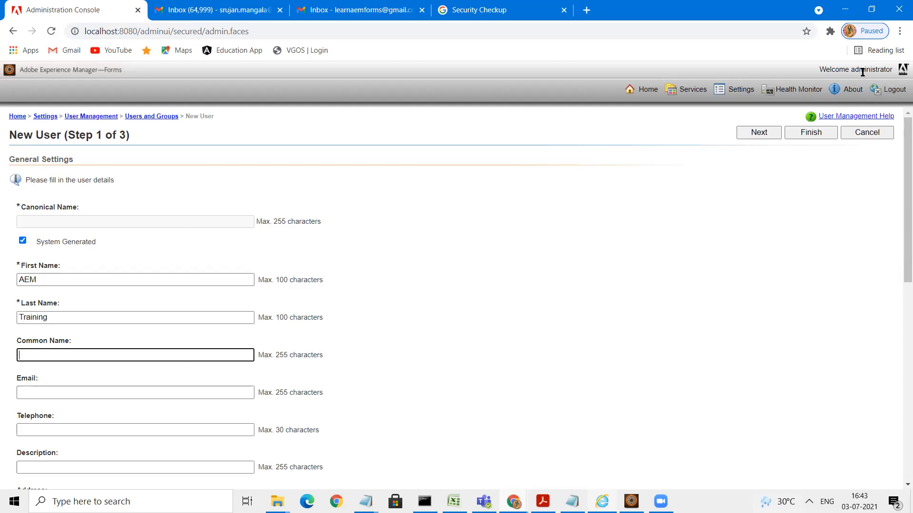
left_click_drag(851, 70, 891, 70)
left_click(101, 354)
type("Learning")
- Examine the new user form's required name fields, optional contact fields and login settings
left_click(151, 393)
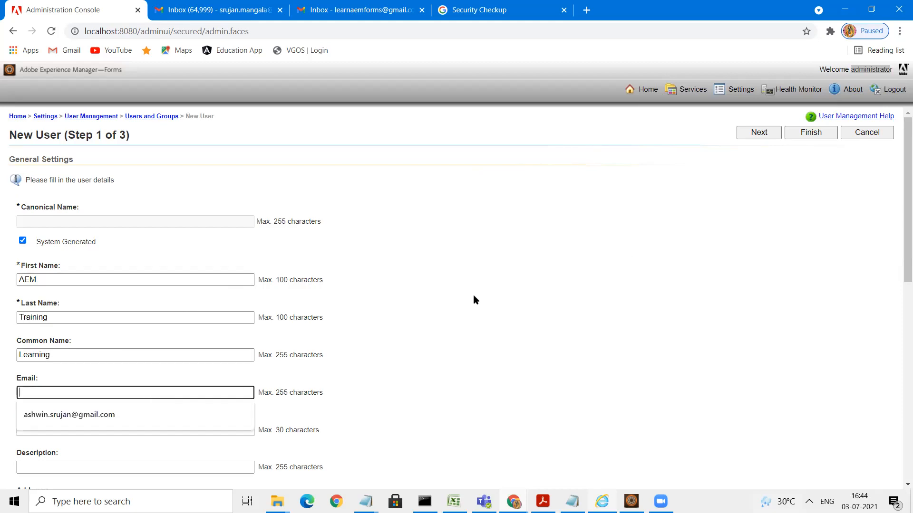
scroll(744, 266, "down", 1)
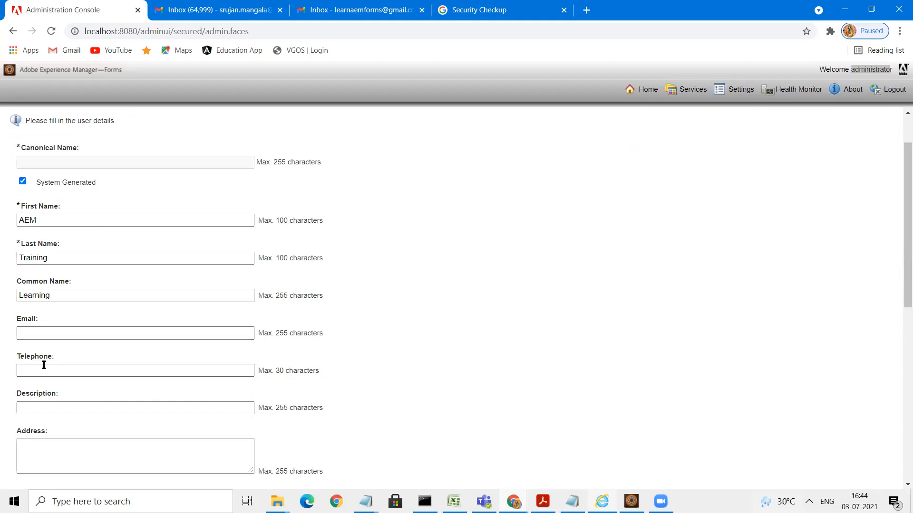
scroll(220, 373, "down", 3)
left_click(119, 272)
scroll(499, 363, "down", 1)
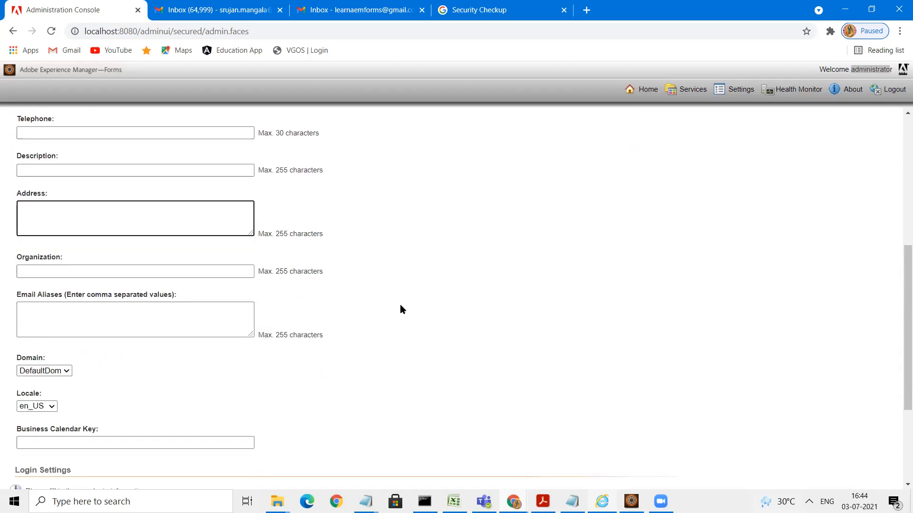
scroll(401, 309, "up", 3)
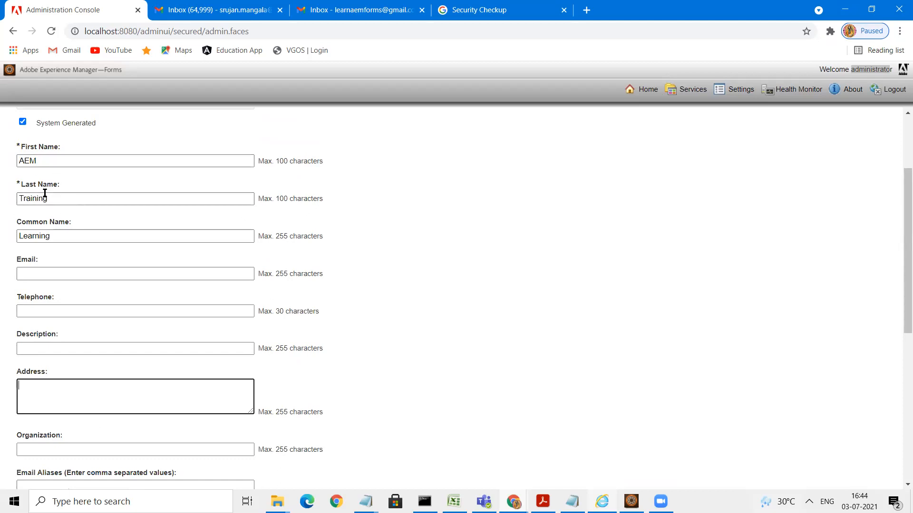
left_click(18, 146)
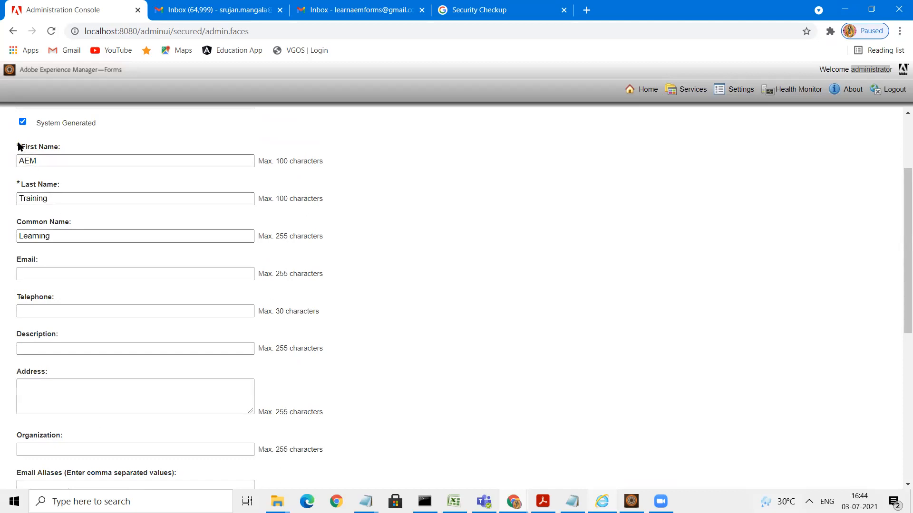
scroll(443, 277, "down", 3)
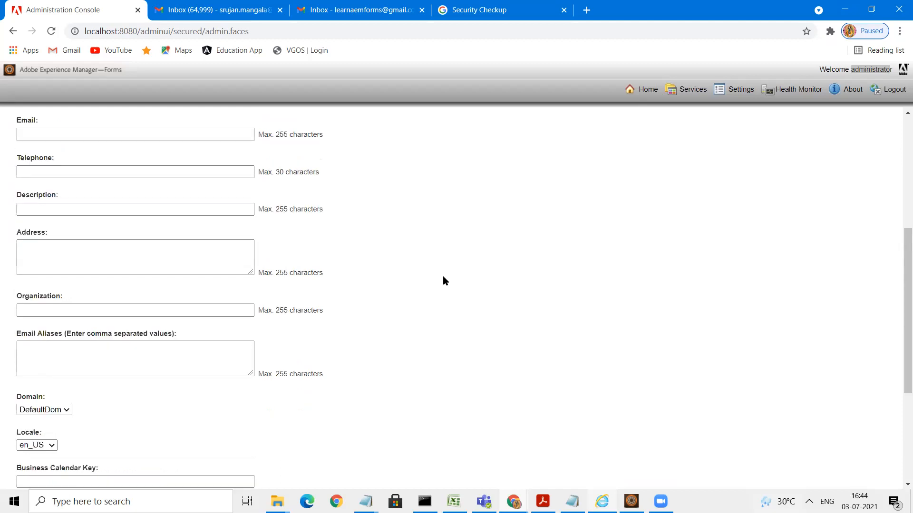
scroll(443, 277, "down", 5)
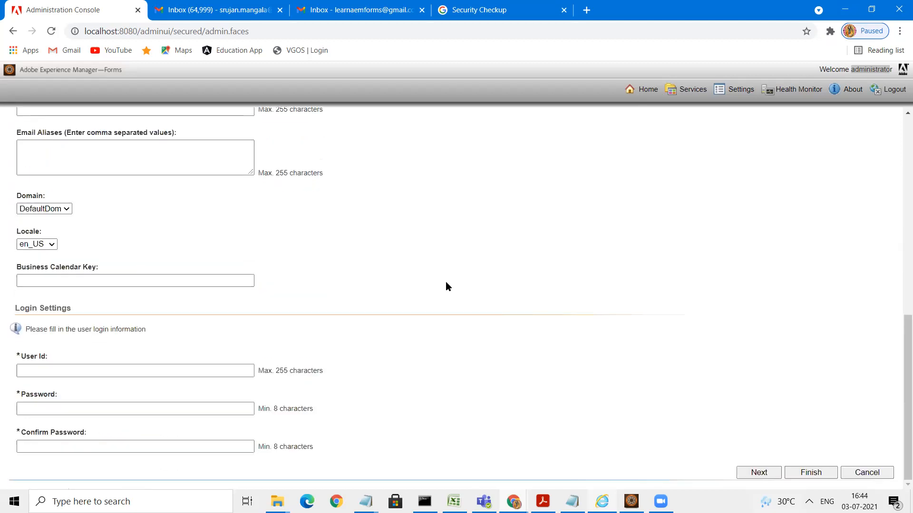
- Check the Domain and Locale choices for the new user, keeping DefaultDom and en_US
left_click(55, 209)
left_click(55, 212)
left_click(44, 209)
left_click(44, 217)
left_click(43, 208)
left_click(43, 217)
left_click(41, 244)
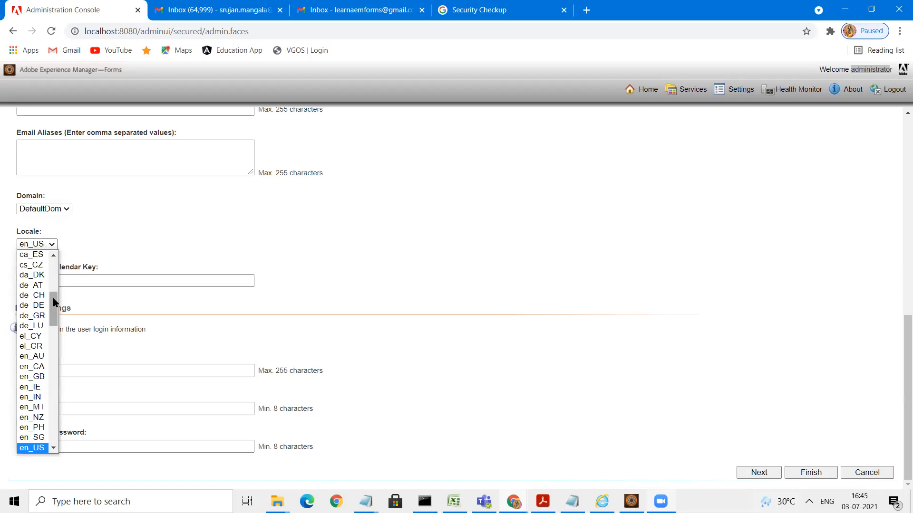
left_click(105, 282)
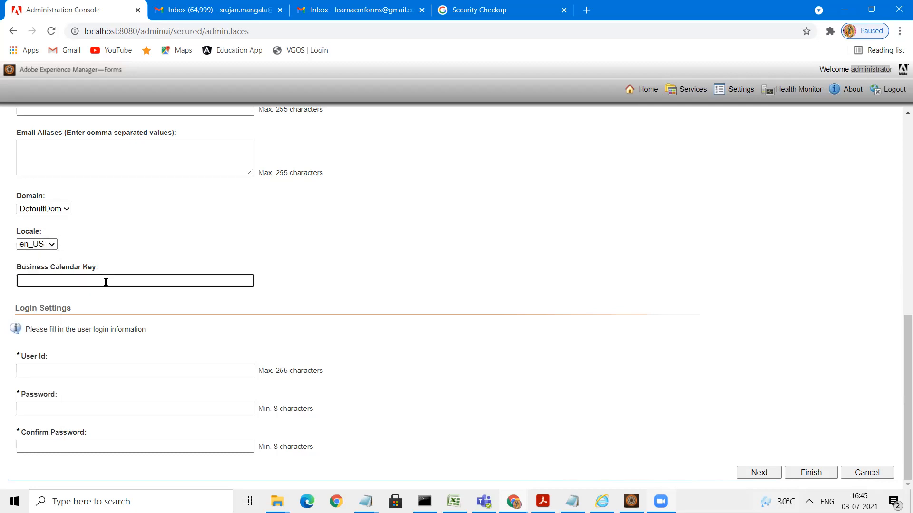